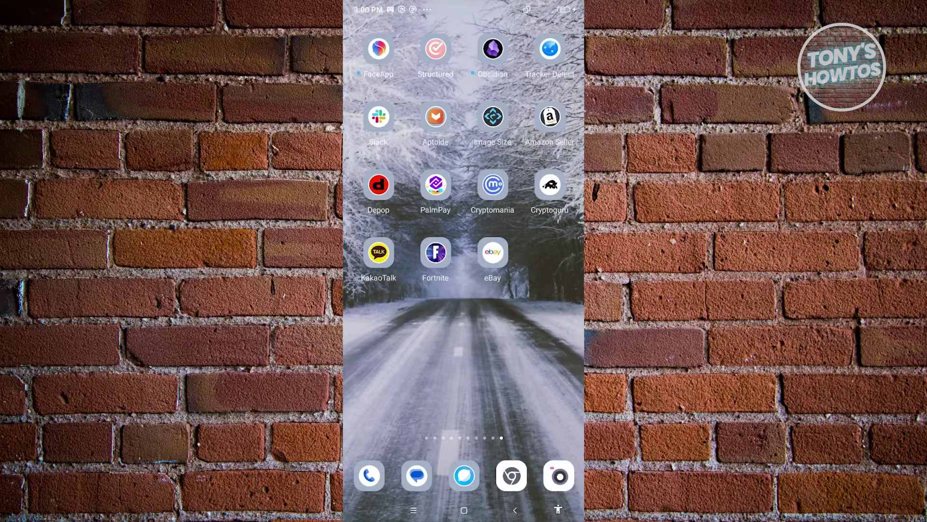
# Launch eBay, open the recently viewed Apple iPad Air 2, and dismiss the rating and feedback prompts.
pyautogui.click(492, 252)
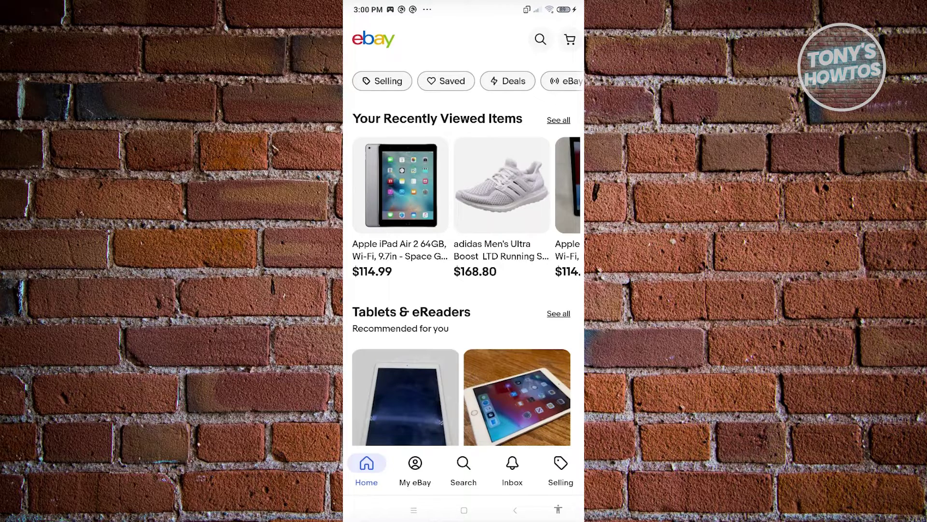
pyautogui.click(400, 207)
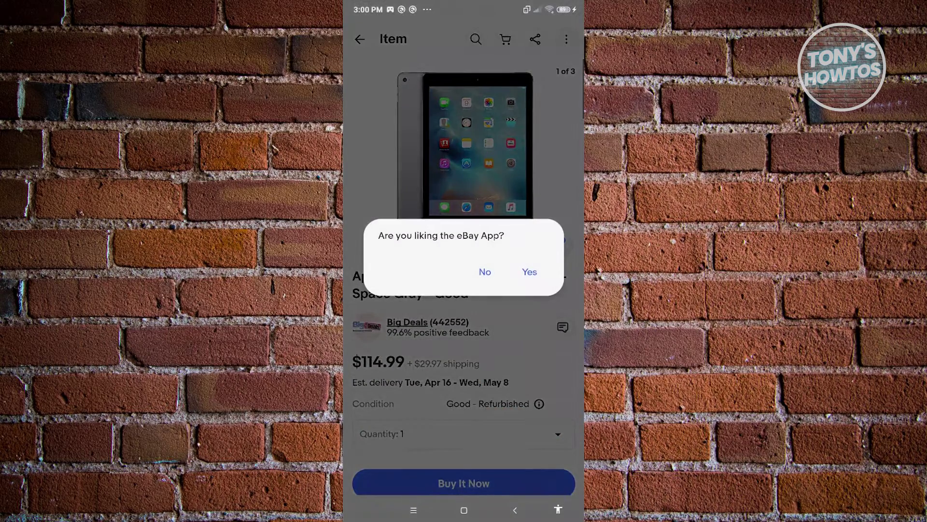
pyautogui.click(484, 272)
pyautogui.click(515, 510)
pyautogui.scroll(-3, 464, 276)
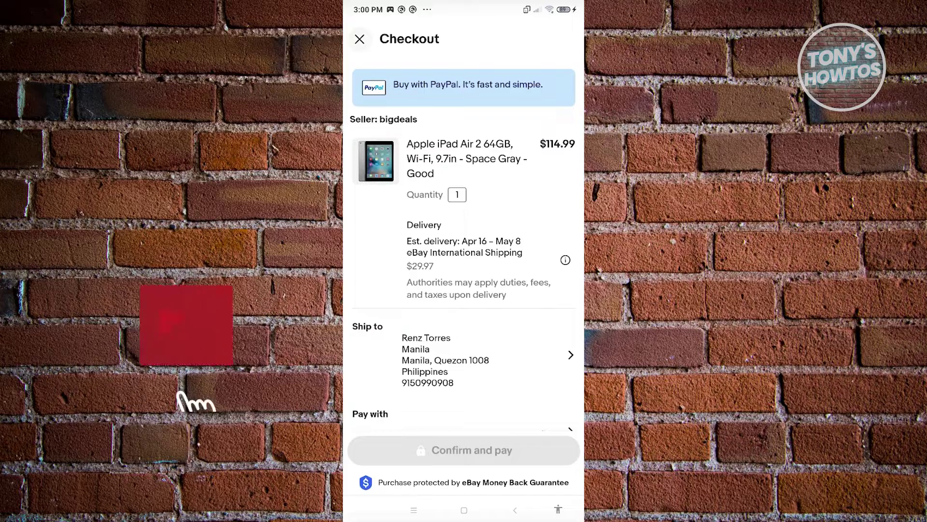
pyautogui.scroll(-3, 464, 261)
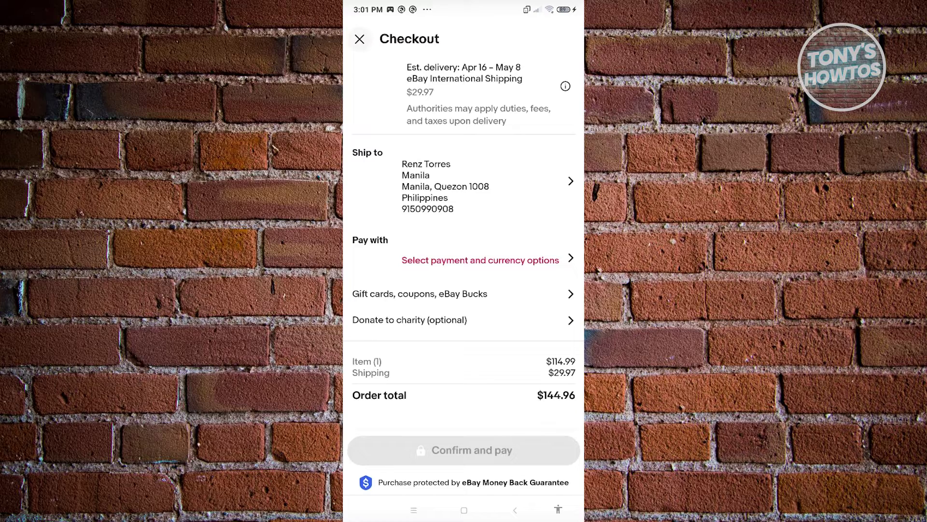
# Choose Google Pay for the iPad order and continue paying the $144.96 total in USD.
pyautogui.click(481, 260)
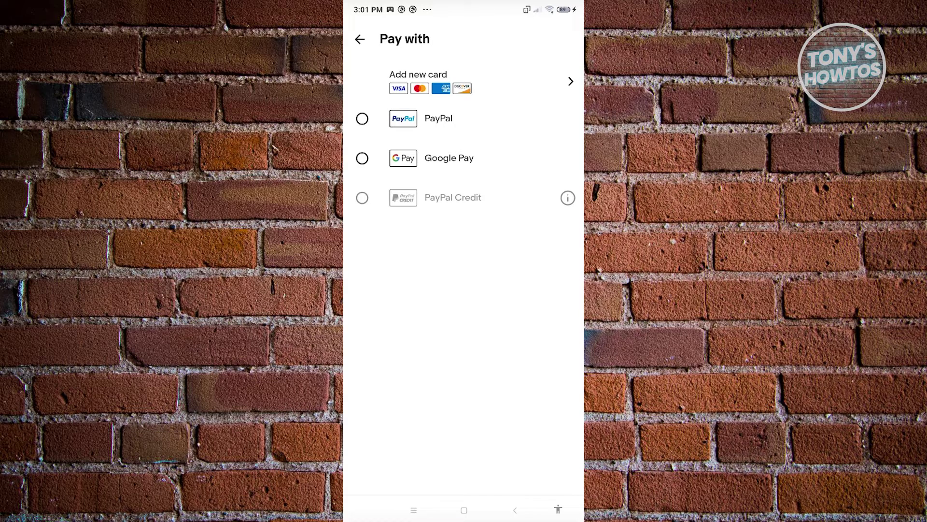
pyautogui.click(449, 158)
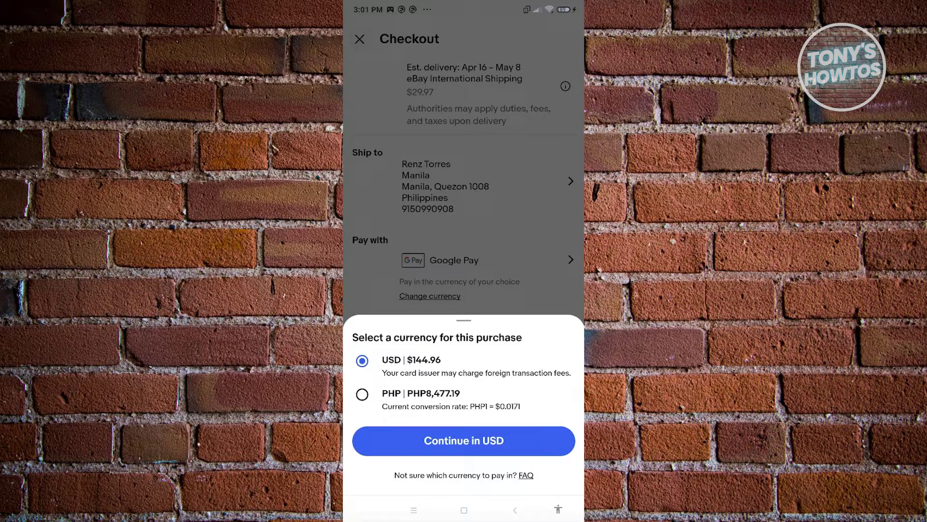
pyautogui.click(464, 439)
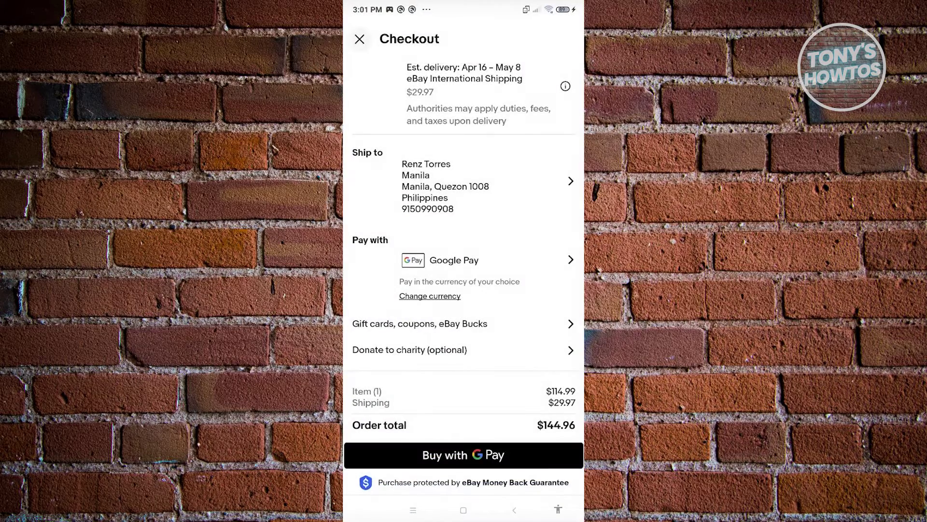